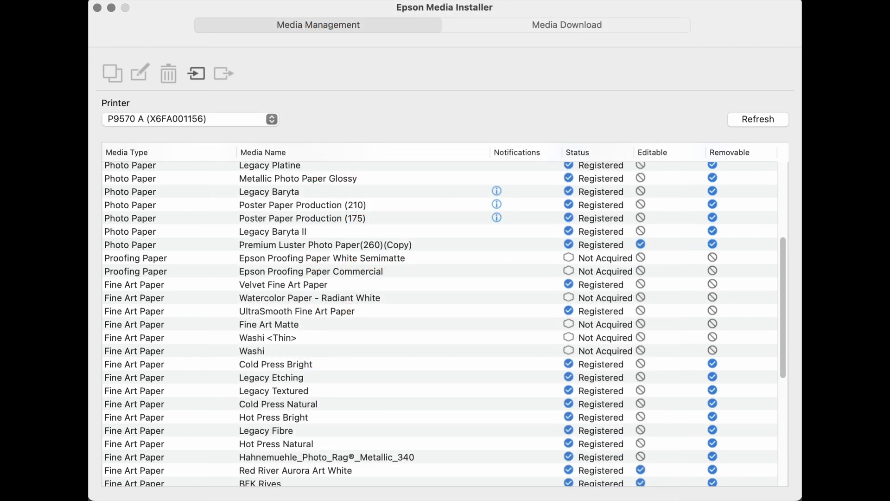
- Import the Hahnemuehle_Photo_Rag®_Baryta_315 .emx media file from the EMX folder
{"action": "left_click", "coordinate": [199, 73]}
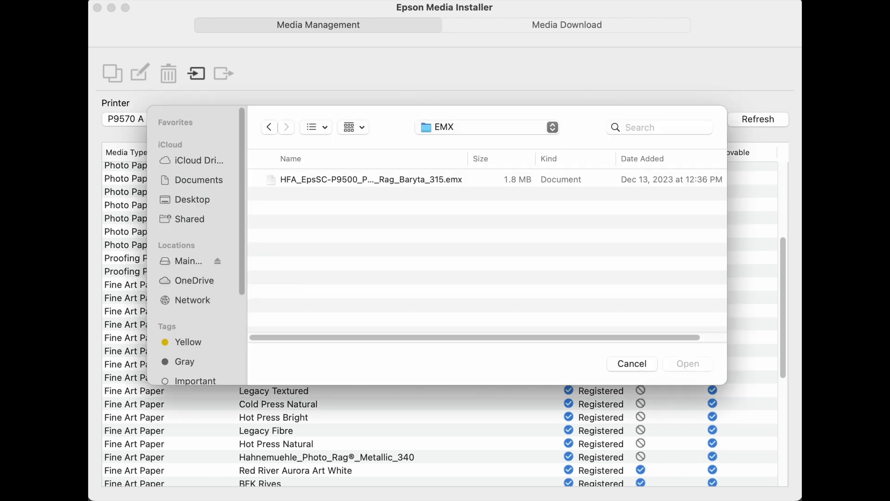
{"action": "left_click", "coordinate": [385, 184]}
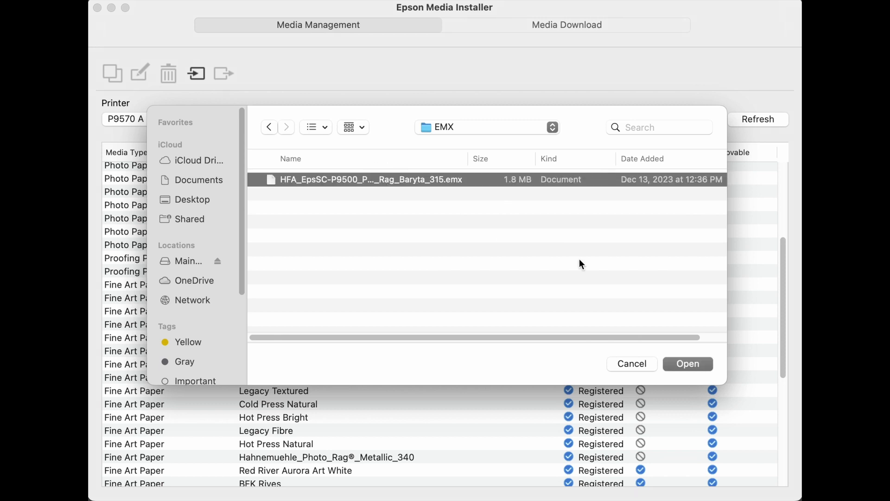
{"action": "left_click", "coordinate": [688, 364]}
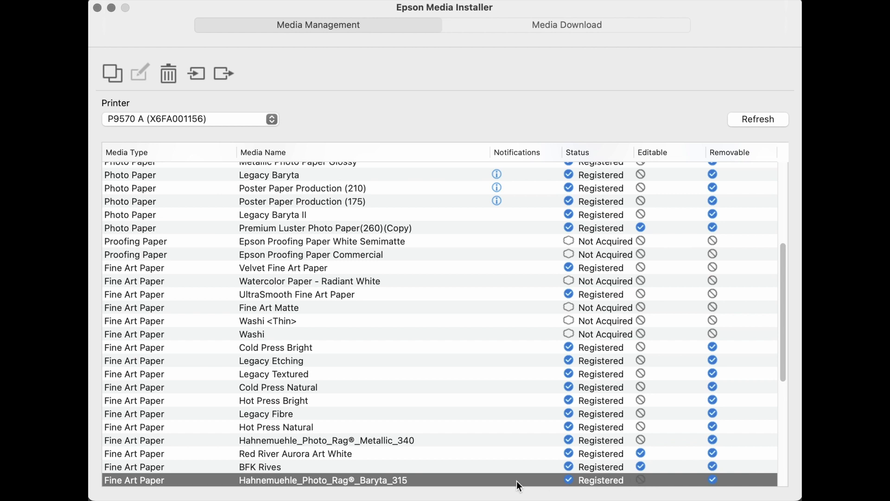
- Duplicate the imported Baryta_315 media and open its copy for editing
{"action": "left_click", "coordinate": [114, 76]}
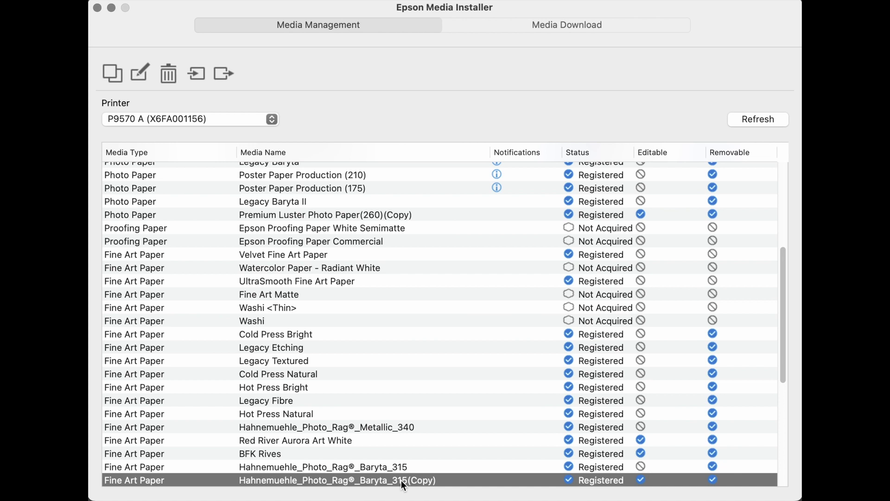
{"action": "left_click", "coordinate": [138, 74]}
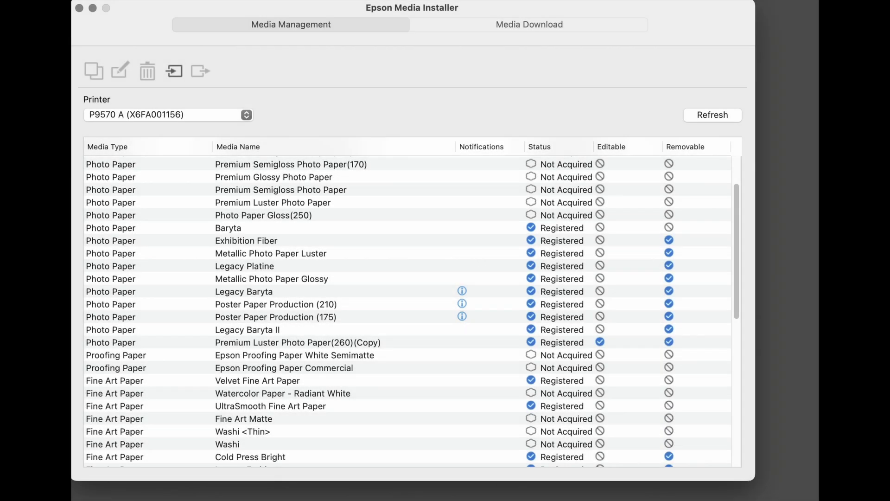
- Copy the Velvet Fine Art Paper media setting and confirm creating the editable copy
{"action": "left_click", "coordinate": [304, 26]}
{"action": "left_click", "coordinate": [306, 384]}
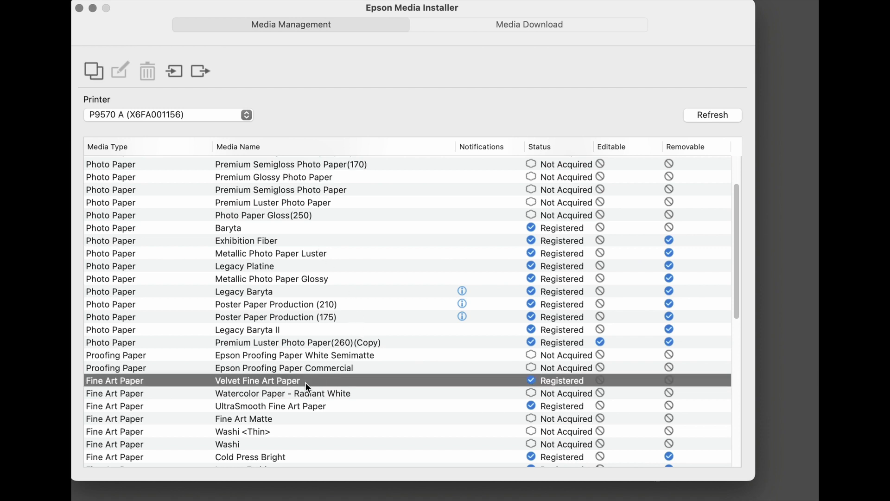
{"action": "left_click", "coordinate": [95, 73]}
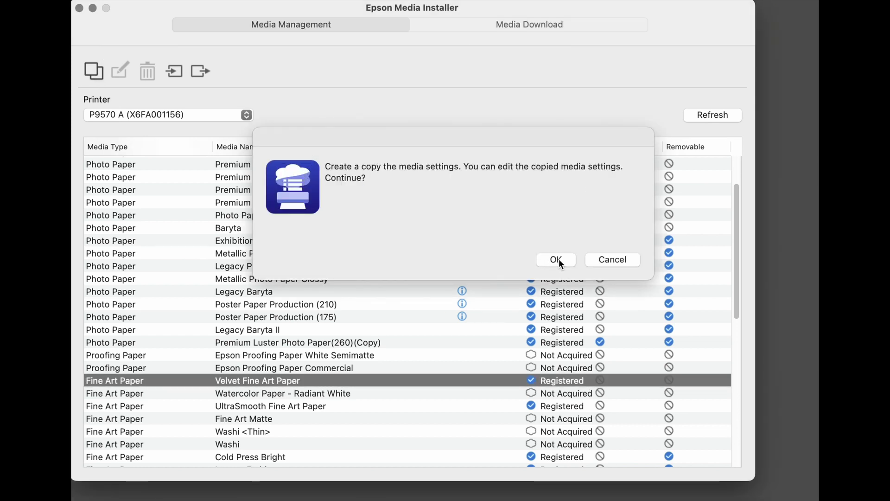
{"action": "left_click", "coordinate": [557, 259]}
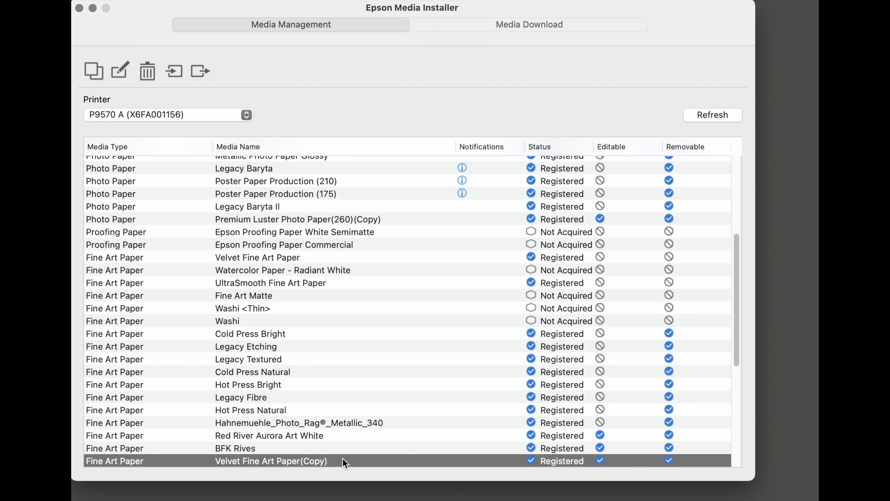
- Rename the Velvet copy to 'Custom Media', keeping Fine Art Paper as its media type
{"action": "left_click", "coordinate": [119, 73]}
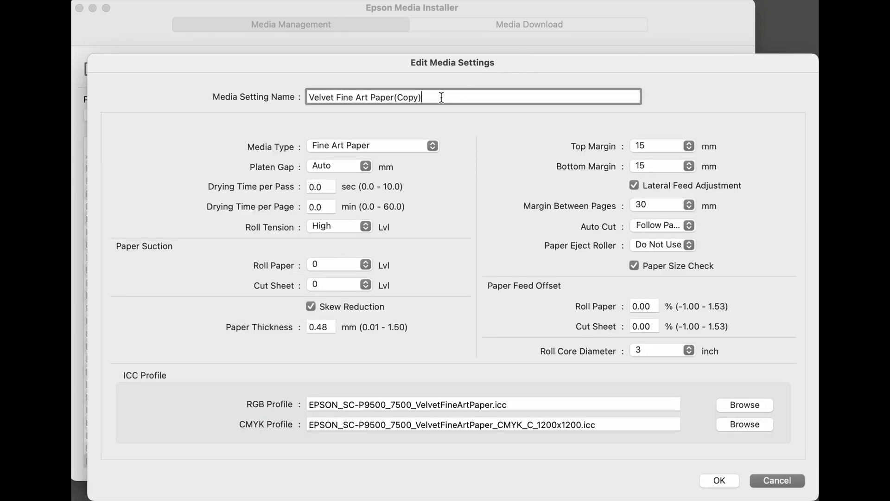
{"action": "key", "text": "cmd+a"}
{"action": "type", "text": "Cus"}
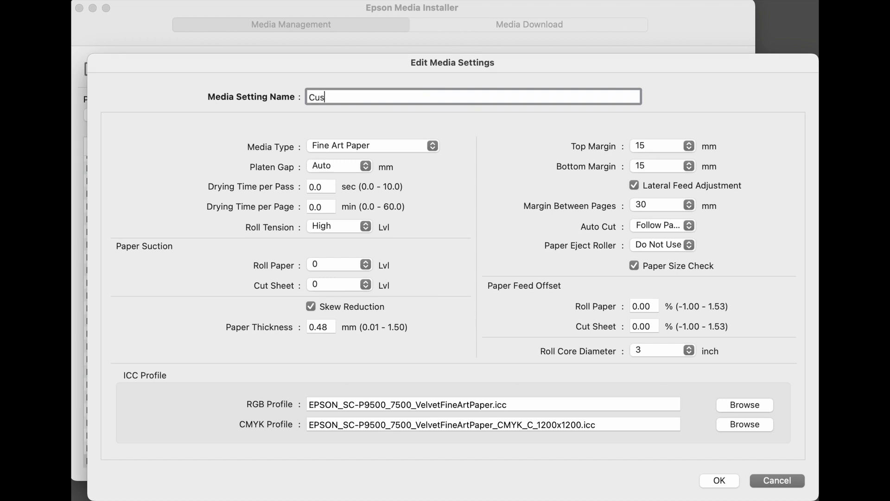
{"action": "type", "text": "tom Media"}
{"action": "left_click", "coordinate": [431, 147]}
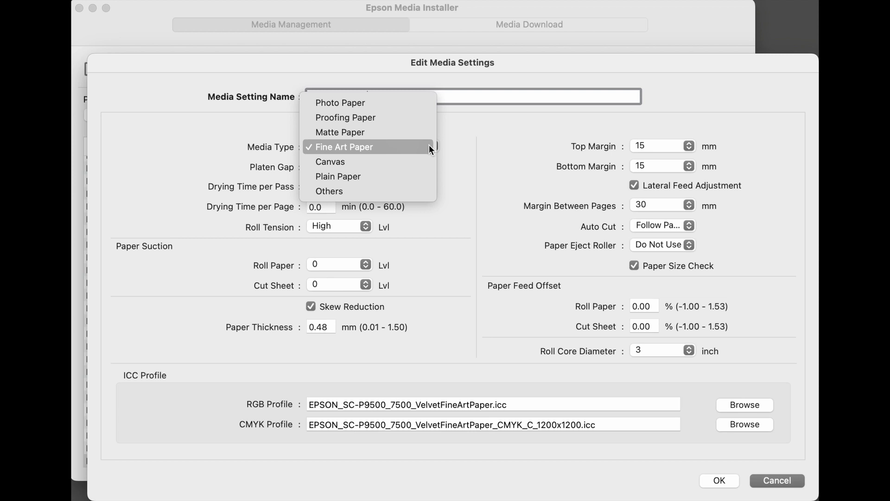
{"action": "left_click", "coordinate": [428, 145]}
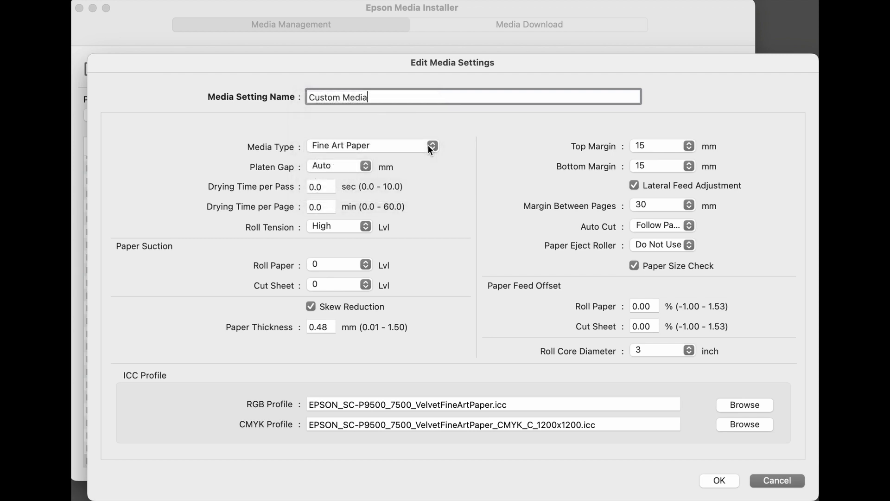
{"action": "left_click", "coordinate": [427, 145]}
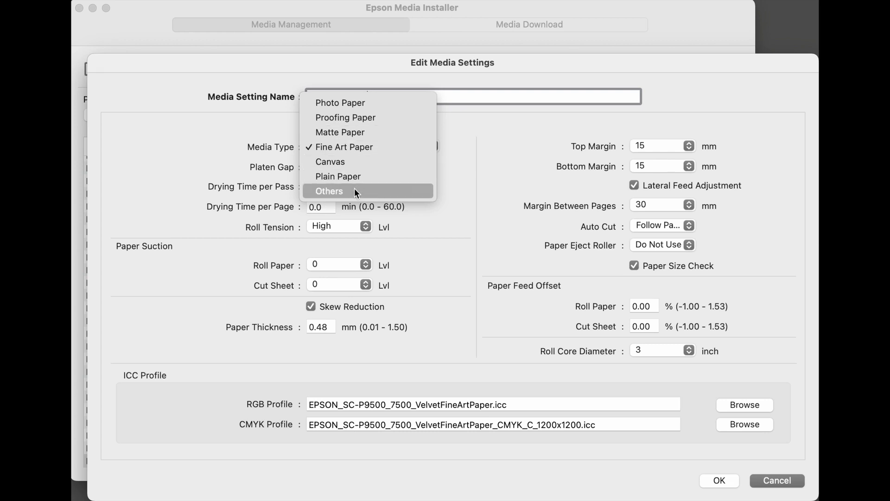
- Choose a 2.4 mm platen gap and leave roll tension at High
{"action": "left_click", "coordinate": [366, 147]}
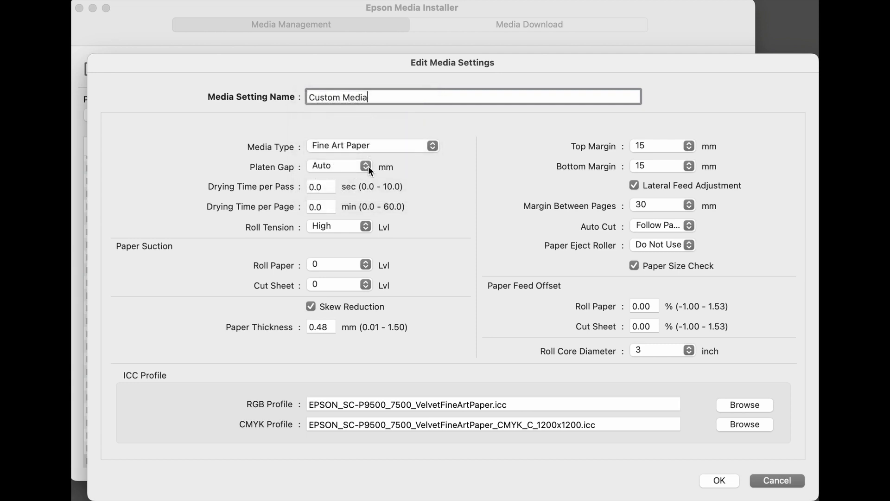
{"action": "left_click", "coordinate": [367, 167]}
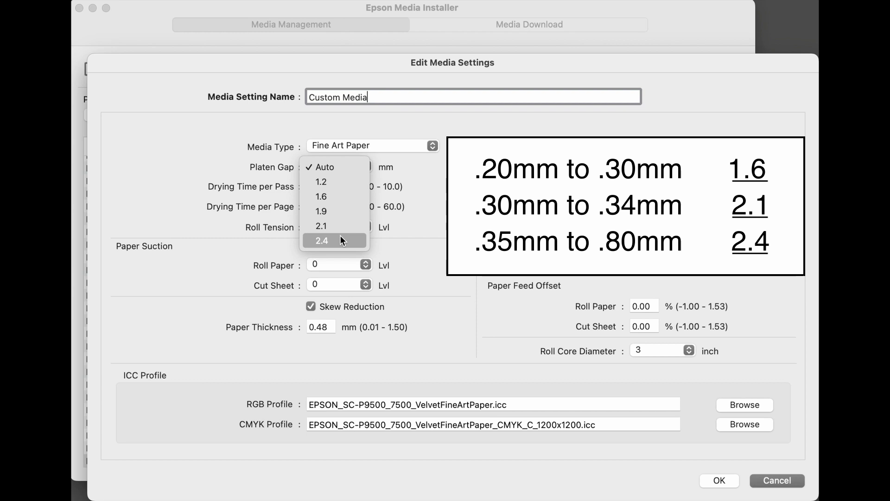
{"action": "left_click", "coordinate": [340, 237]}
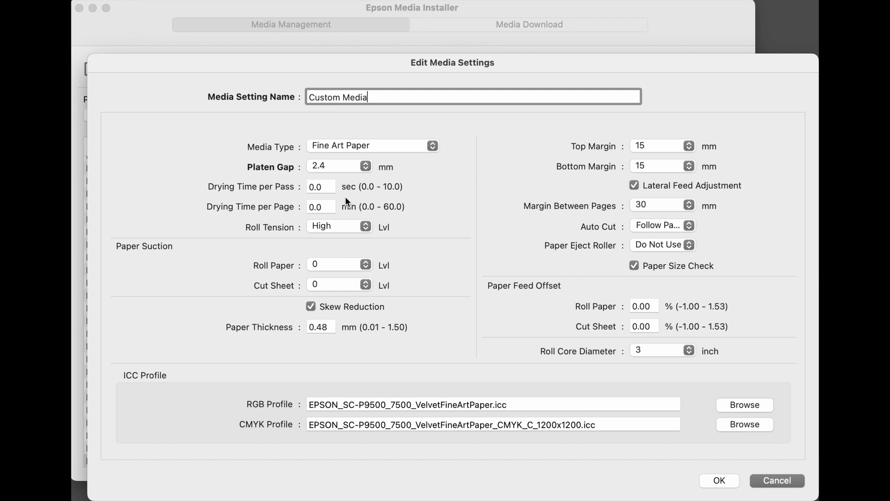
{"action": "left_click", "coordinate": [366, 227]}
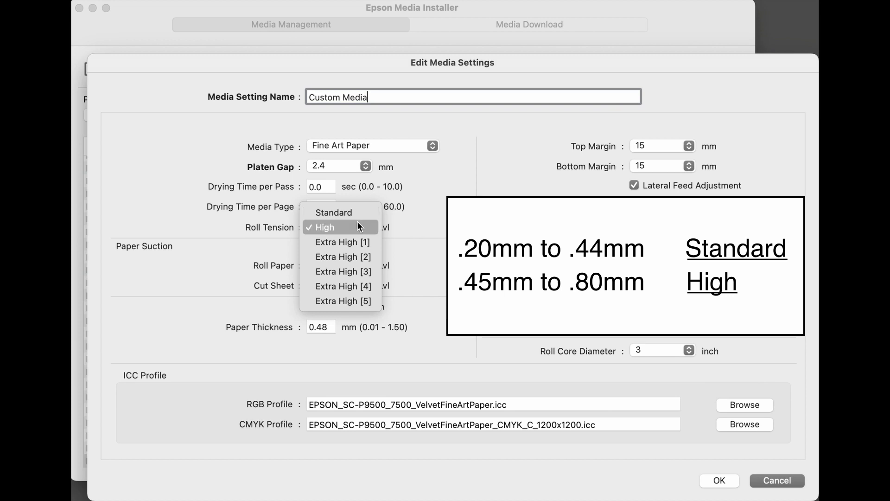
{"action": "left_click", "coordinate": [358, 223]}
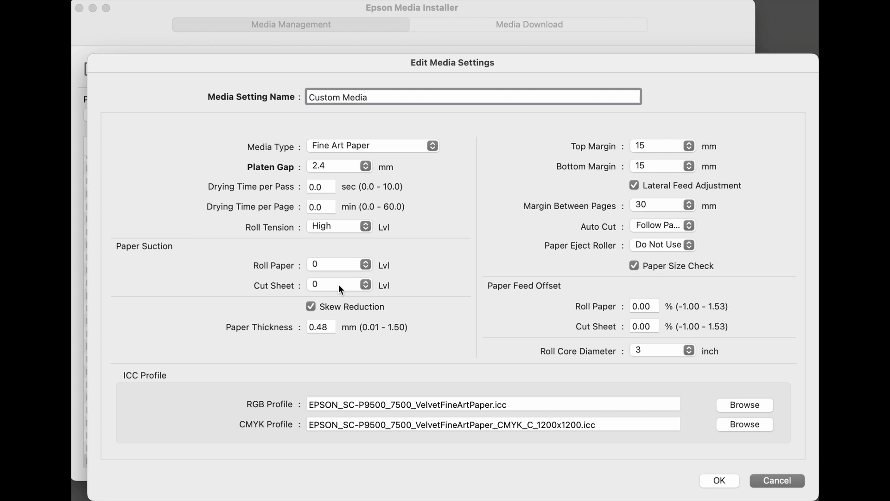
- Set roll paper suction to level 2 and uncheck Skew Reduction
{"action": "left_click", "coordinate": [365, 264]}
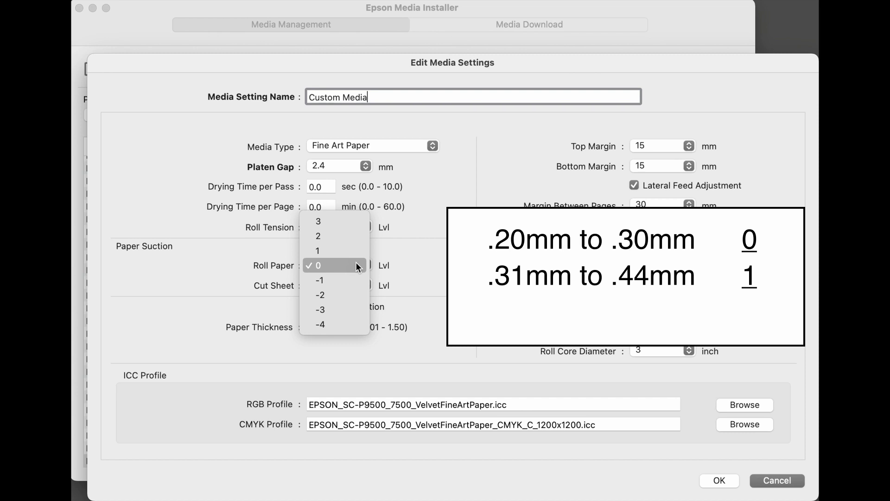
{"action": "left_click", "coordinate": [347, 238]}
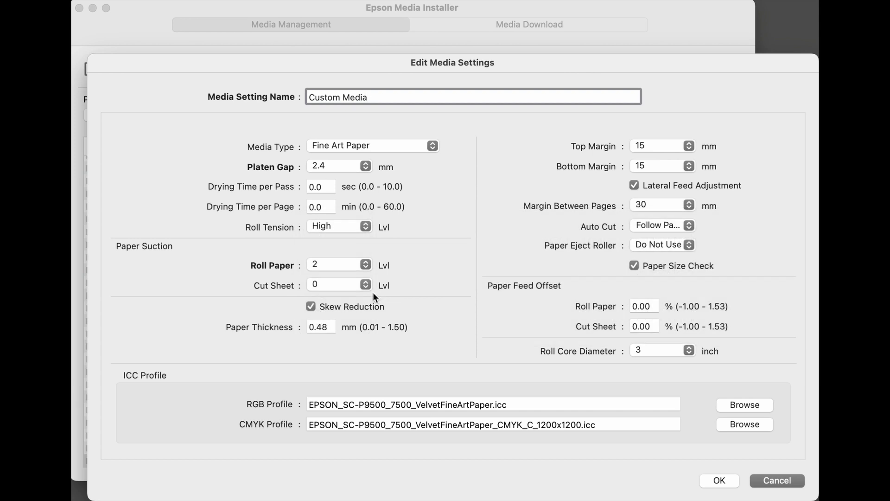
{"action": "left_click", "coordinate": [311, 306]}
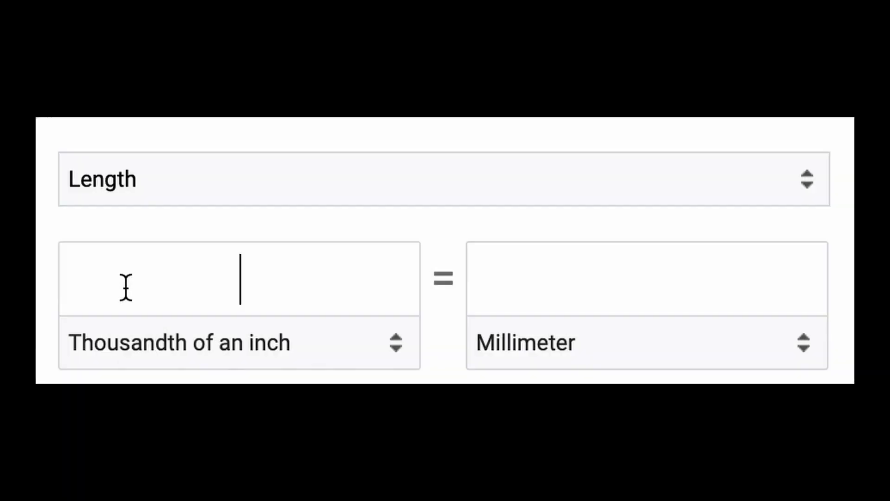
- Enter 22.5 thousandths of an inch in the online length converter
{"action": "type", "text": "22"}
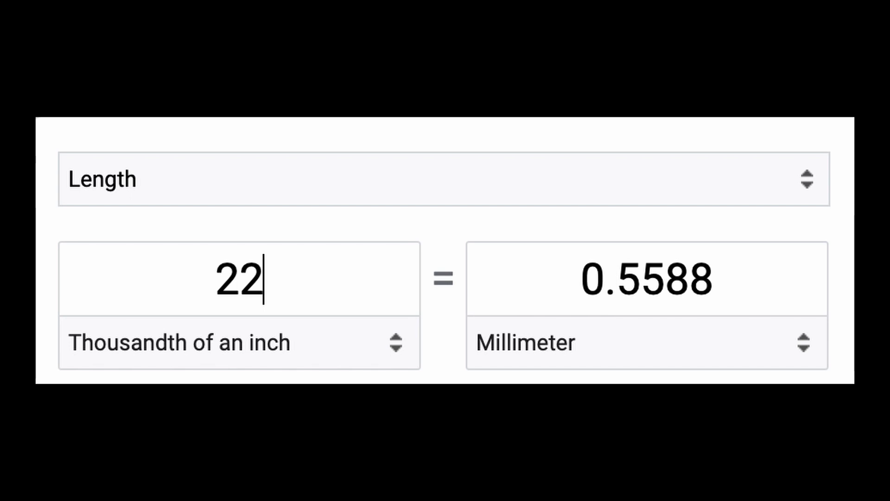
{"action": "type", "text": ".5"}
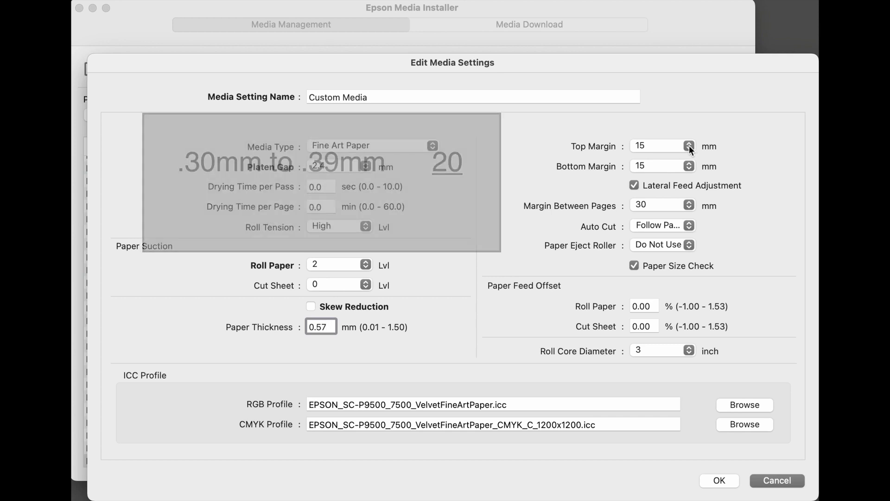
- Choose 45 mm for Top Margin and uncheck Lateral Feed Adjustment
{"action": "left_click", "coordinate": [689, 145]}
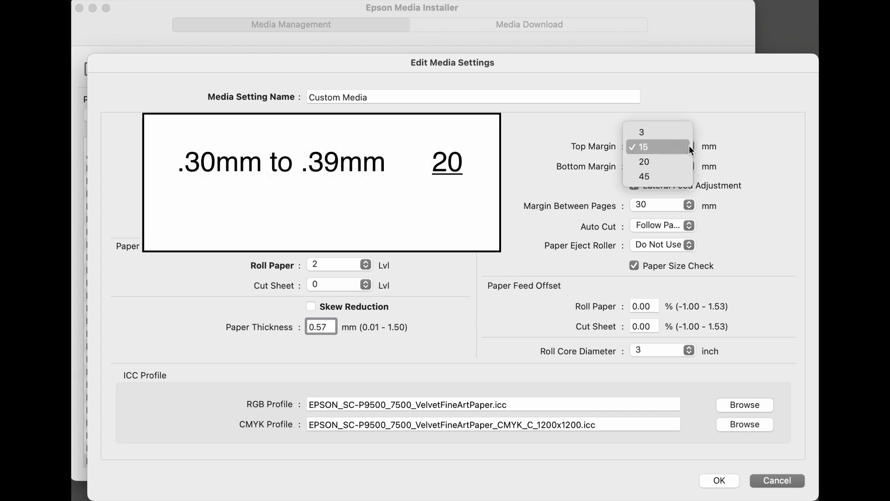
{"action": "left_click", "coordinate": [665, 175]}
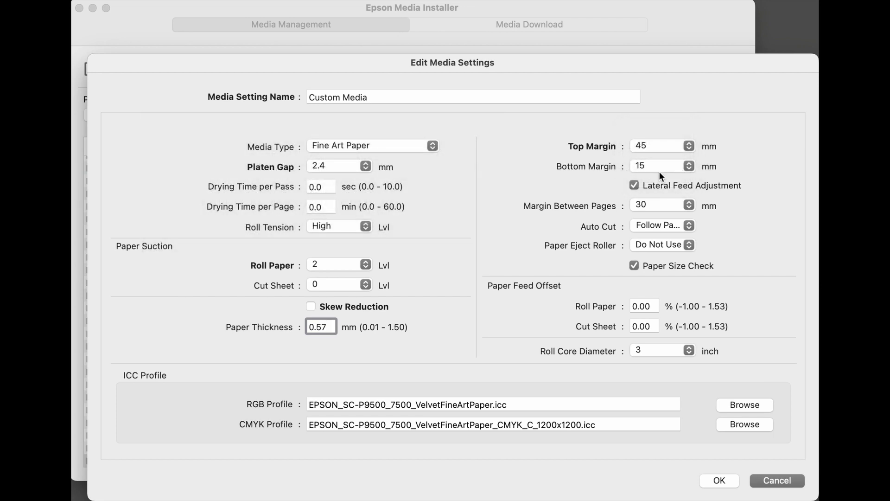
{"action": "left_click", "coordinate": [634, 185]}
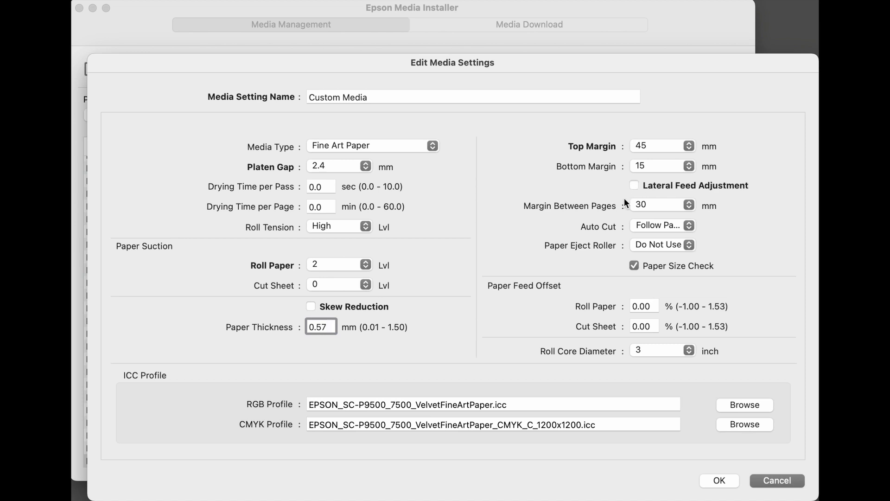
- Set Auto Cut to Never Cut, Paper Eject Roller back to Do Not Use, roll core 3 inches
{"action": "left_click", "coordinate": [690, 226]}
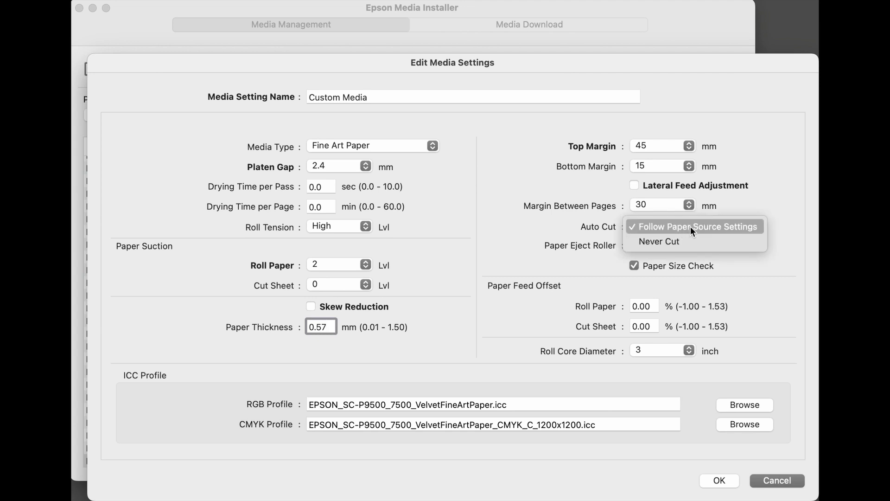
{"action": "left_click", "coordinate": [663, 241]}
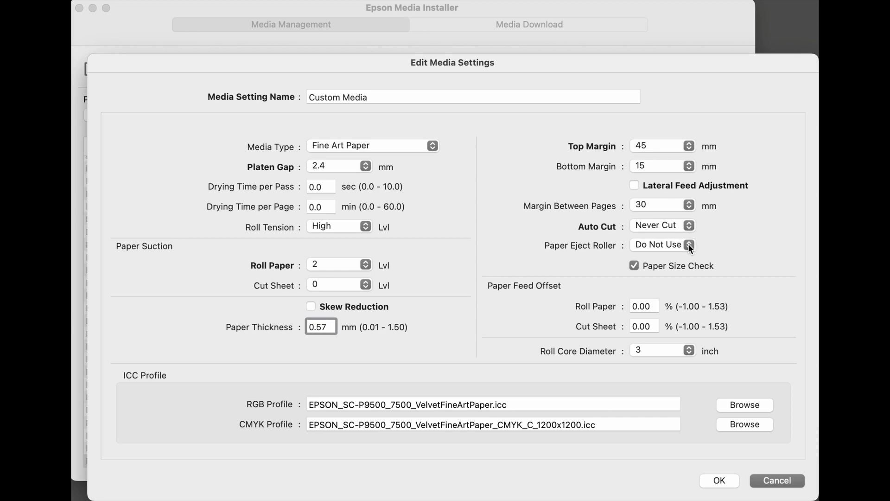
{"action": "left_click", "coordinate": [689, 245]}
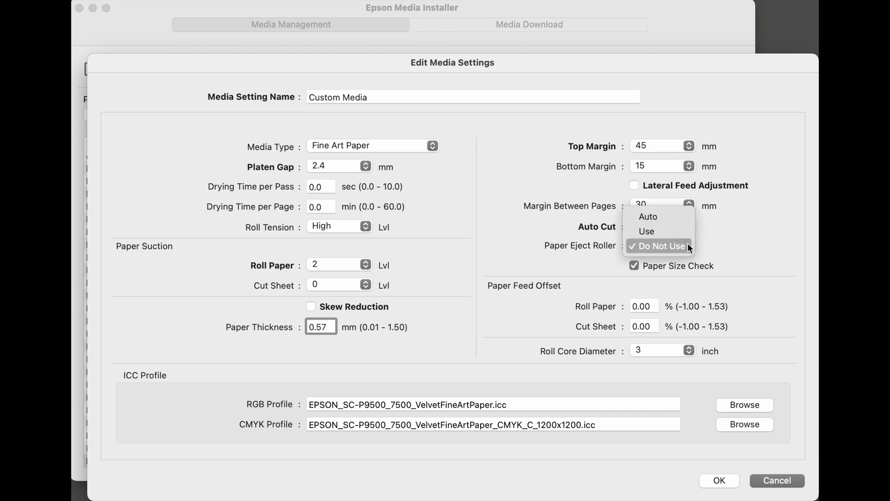
{"action": "left_click", "coordinate": [669, 218]}
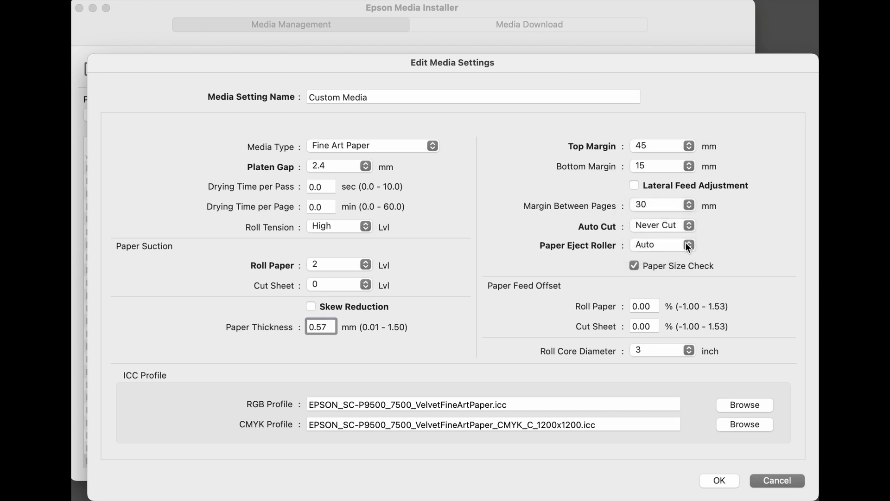
{"action": "left_click", "coordinate": [687, 245]}
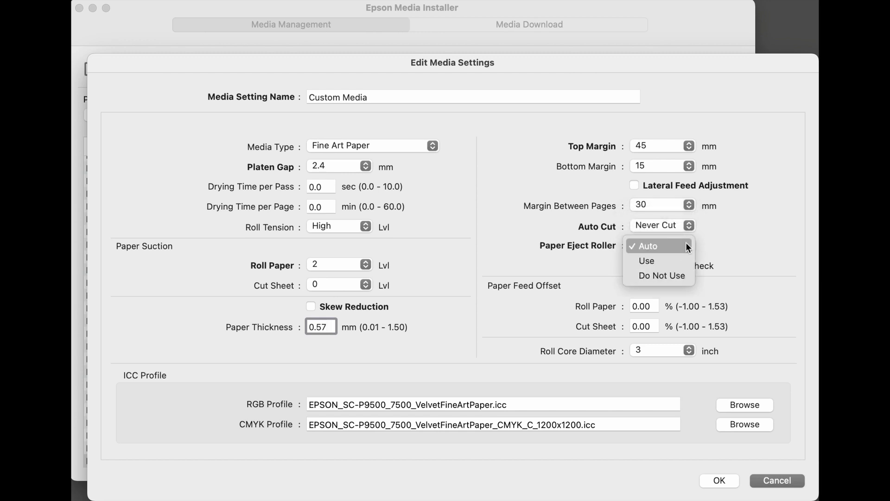
{"action": "left_click", "coordinate": [670, 274]}
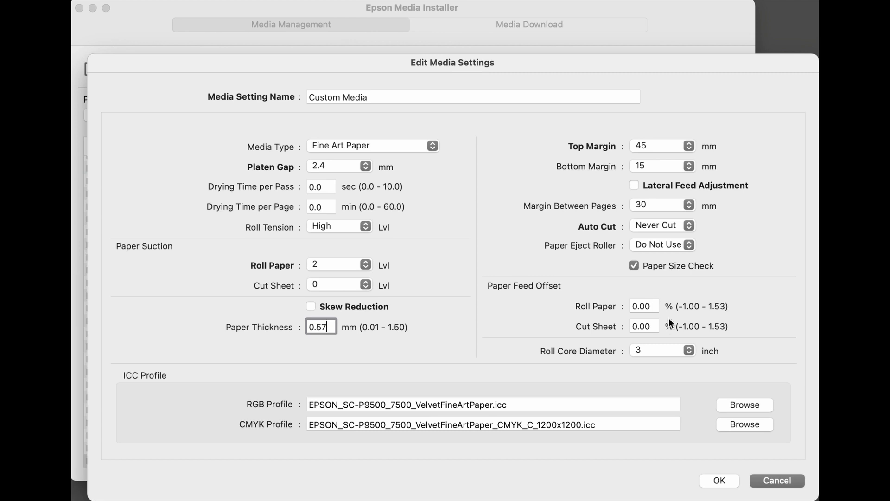
{"action": "left_click", "coordinate": [689, 351]}
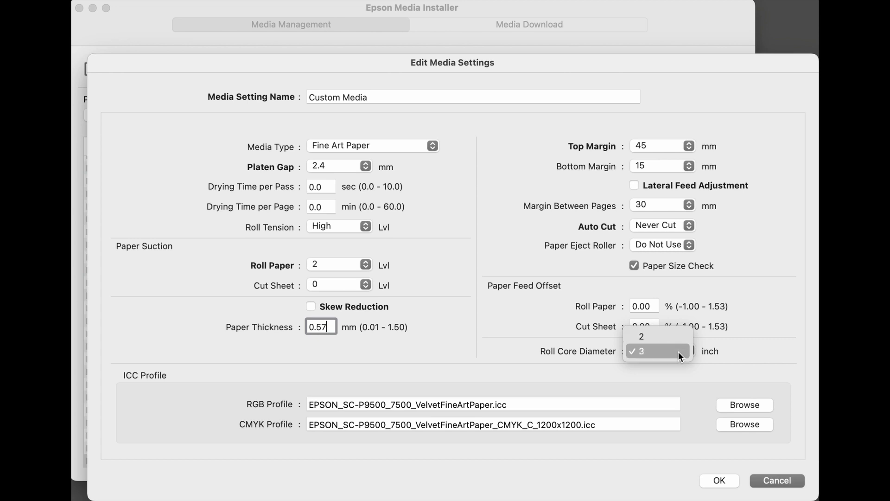
{"action": "left_click", "coordinate": [678, 351]}
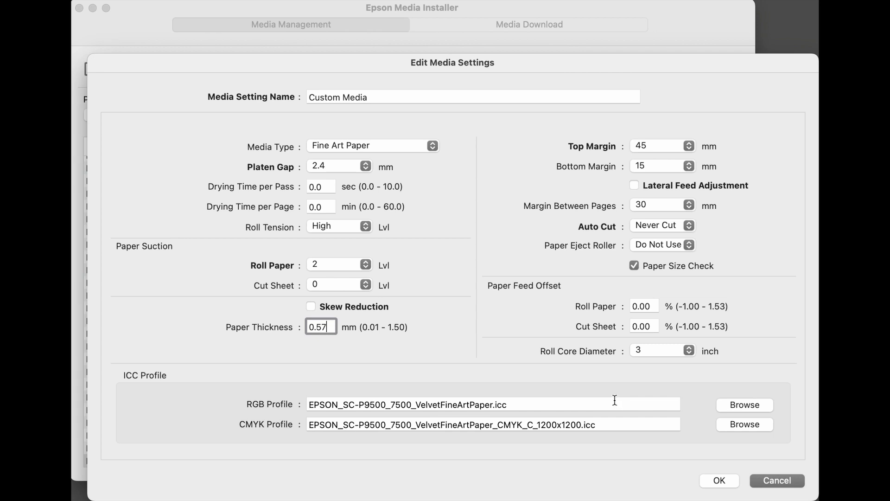
- Load MOAB Entrada Rag Testured P9570 VFA.icc as RGB profile and apply Custom Media to the printer
{"action": "left_click", "coordinate": [739, 403]}
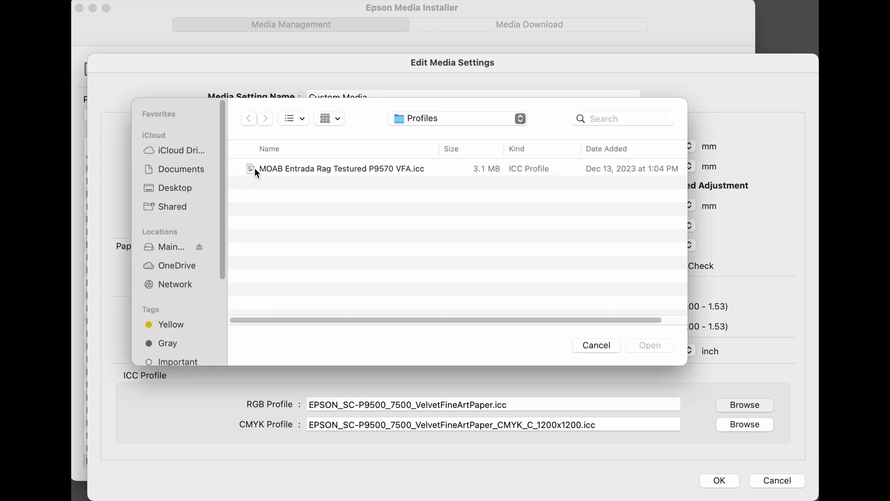
{"action": "left_click", "coordinate": [255, 168]}
{"action": "left_click", "coordinate": [655, 344]}
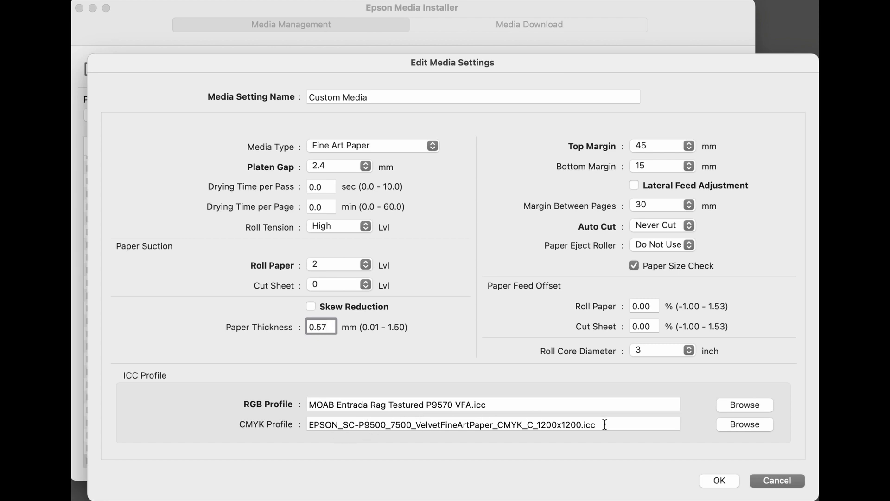
{"action": "left_click", "coordinate": [719, 480]}
{"action": "left_click", "coordinate": [422, 218]}
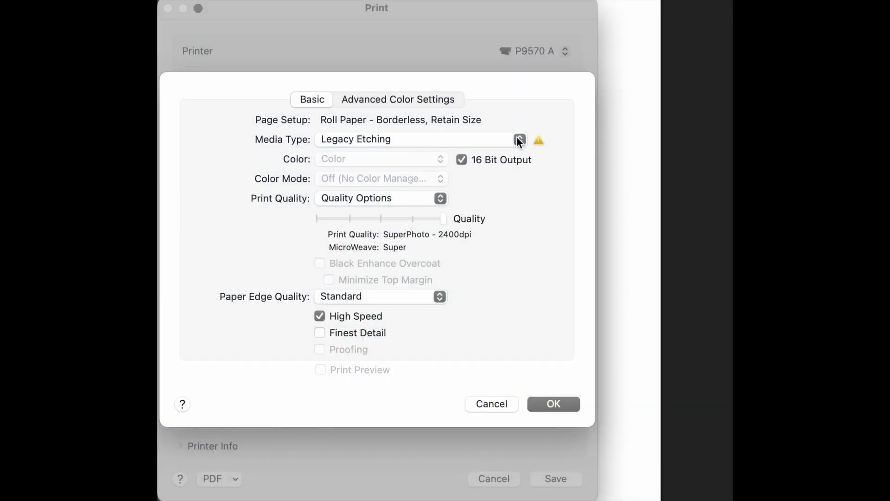
- Set the Print dialog's Media Type to Custom Media under Fine Art Paper
{"action": "left_click", "coordinate": [517, 137]}
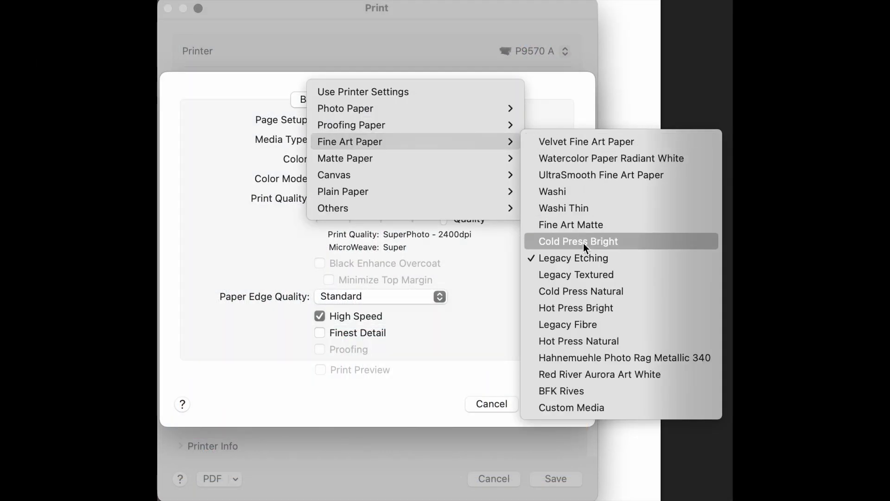
{"action": "left_click", "coordinate": [572, 407]}
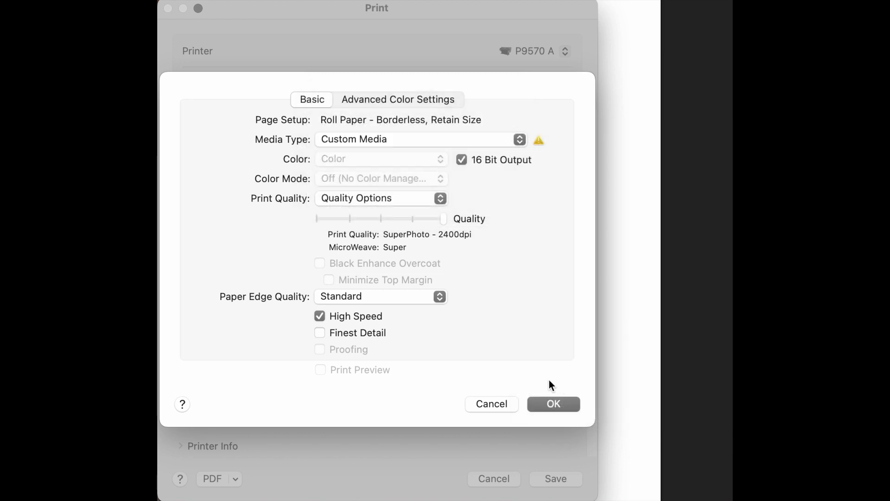